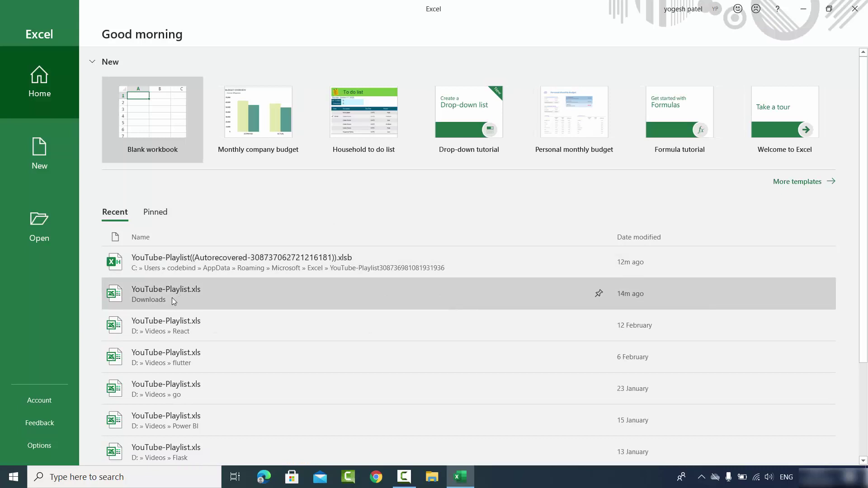
# Open YouTube-Playlist.xls past the format warning and clear the playlist rows A15:E27
pyautogui.click(151, 295)
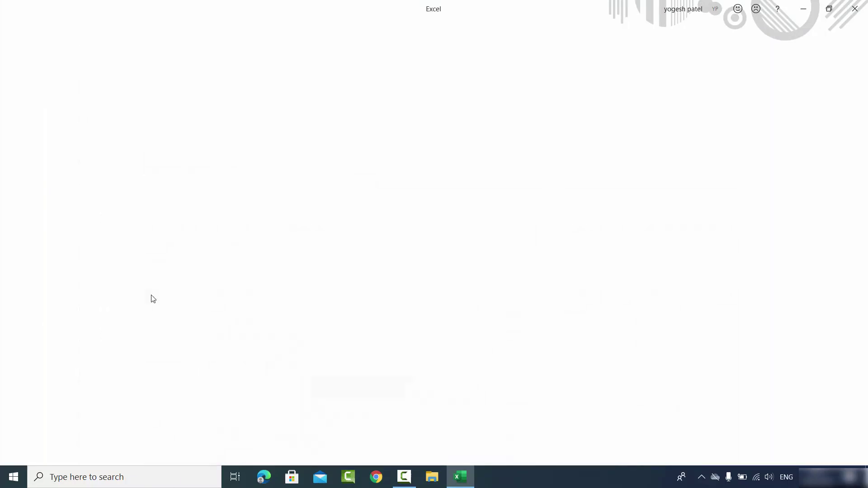
pyautogui.click(396, 270)
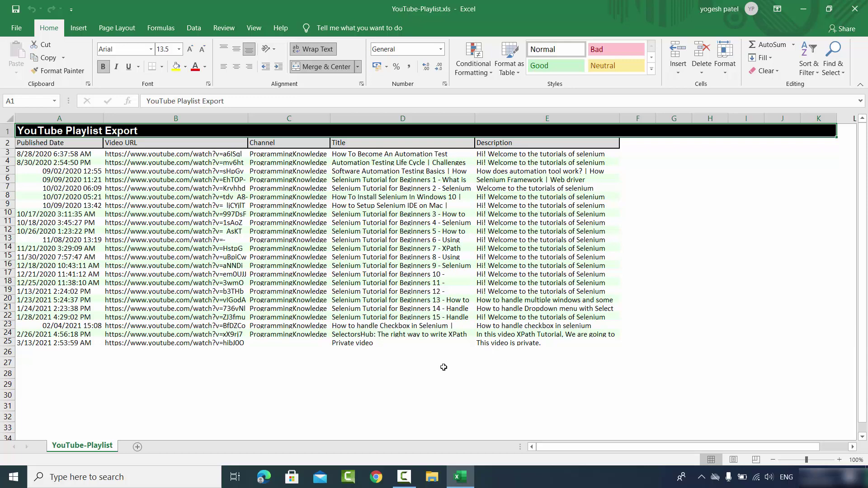
pyautogui.moveTo(620, 363); pyautogui.dragTo(50, 259)
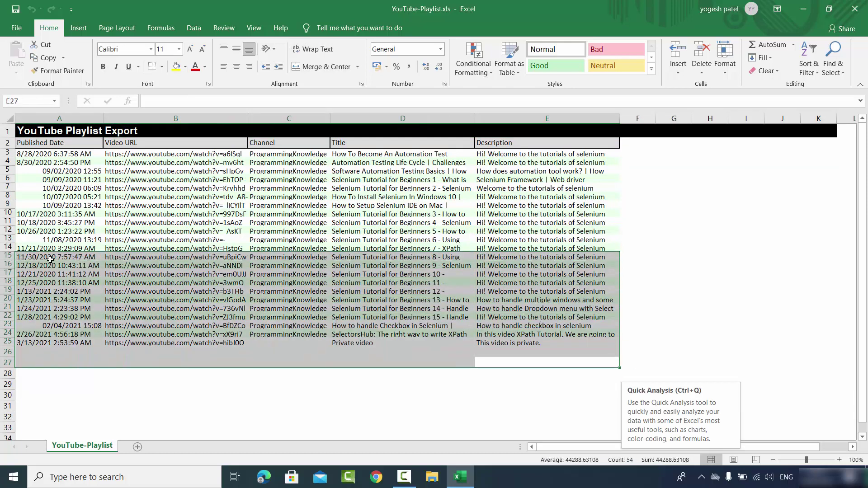
pyautogui.press('Delete')
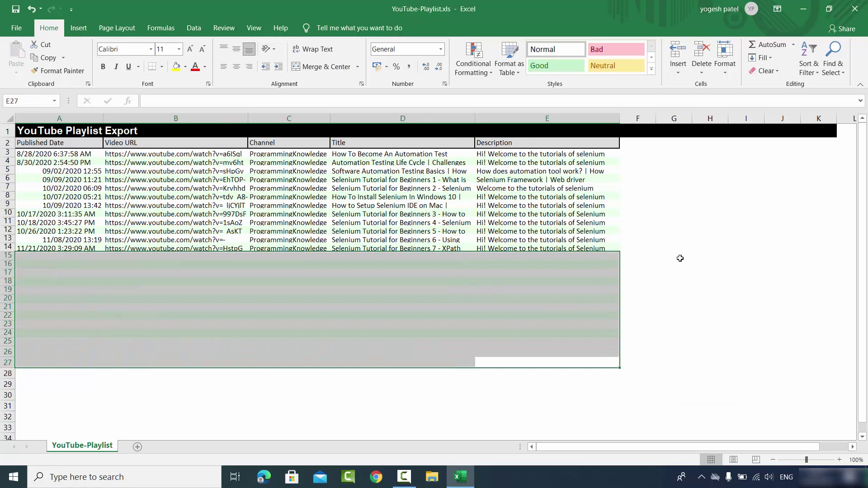
pyautogui.click(680, 258)
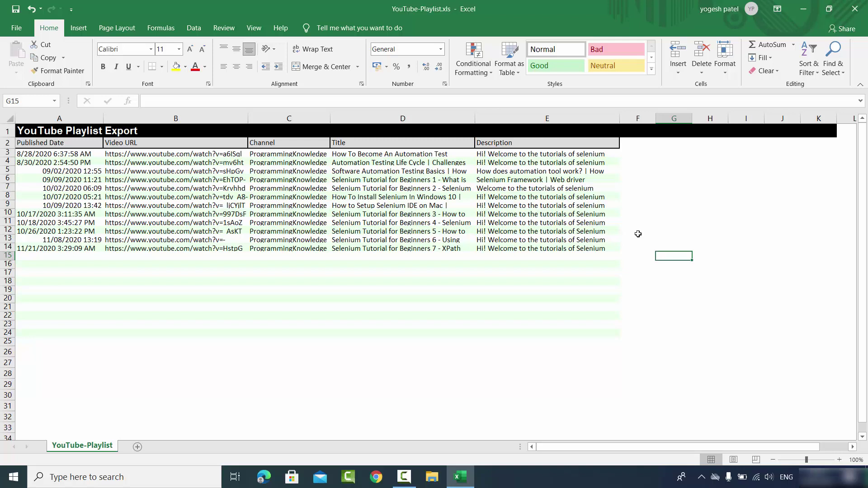
pyautogui.click(854, 13)
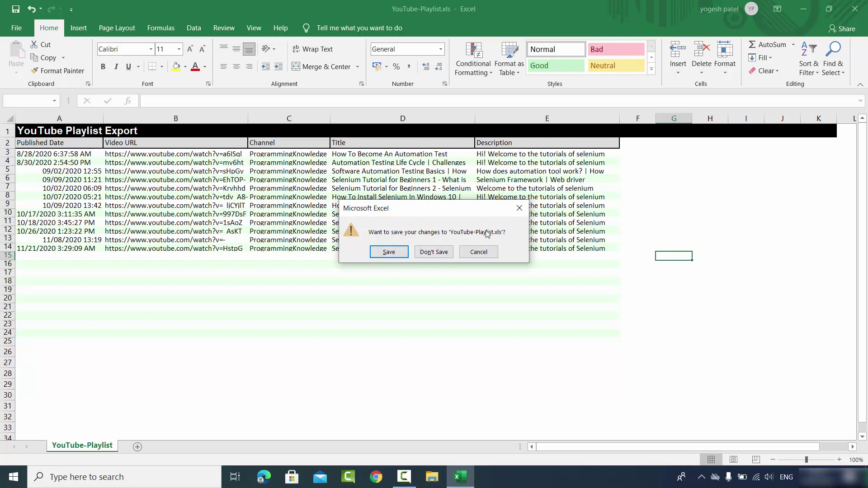
pyautogui.click(519, 208)
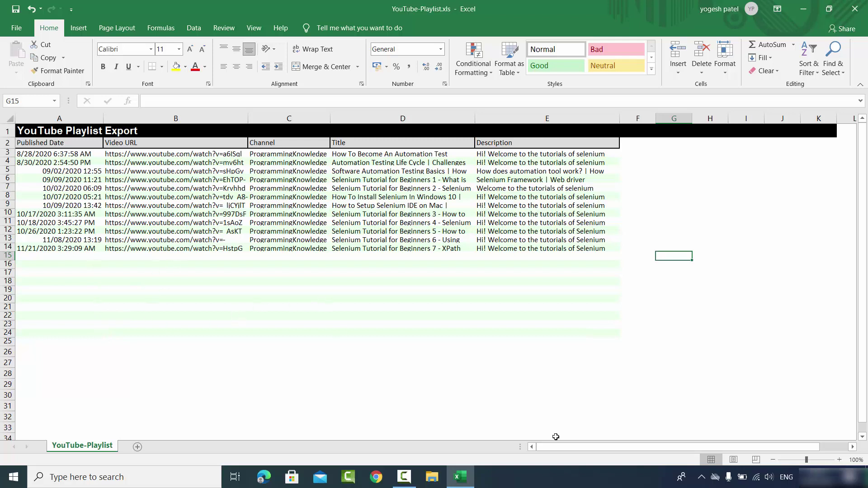
# End the Microsoft Excel process in Task Manager, then minimise Task Manager to show the desktop
pyautogui.rightClick(505, 482)
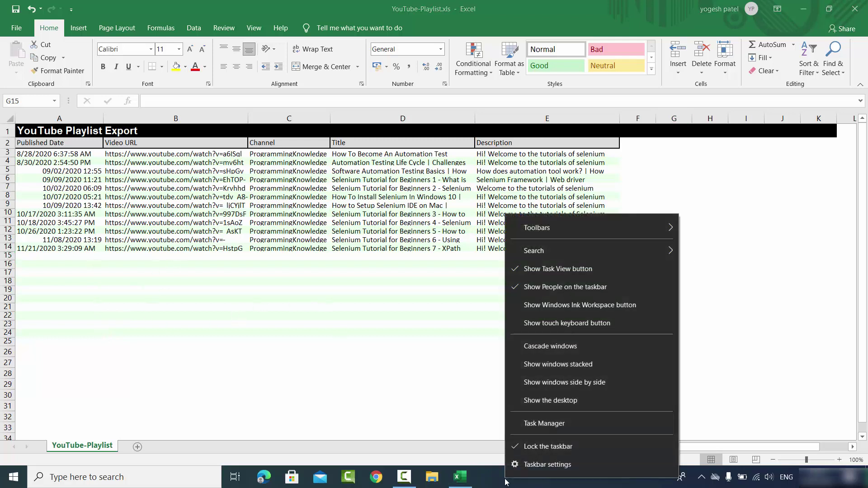
pyautogui.click(531, 425)
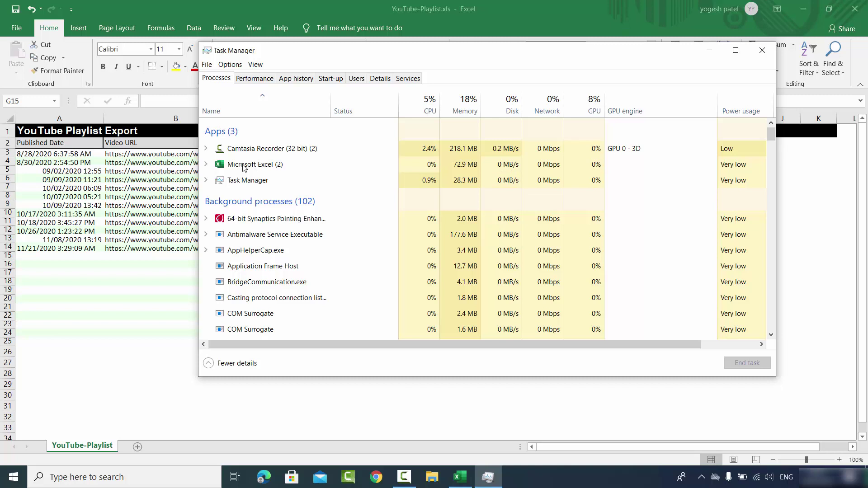
pyautogui.click(244, 167)
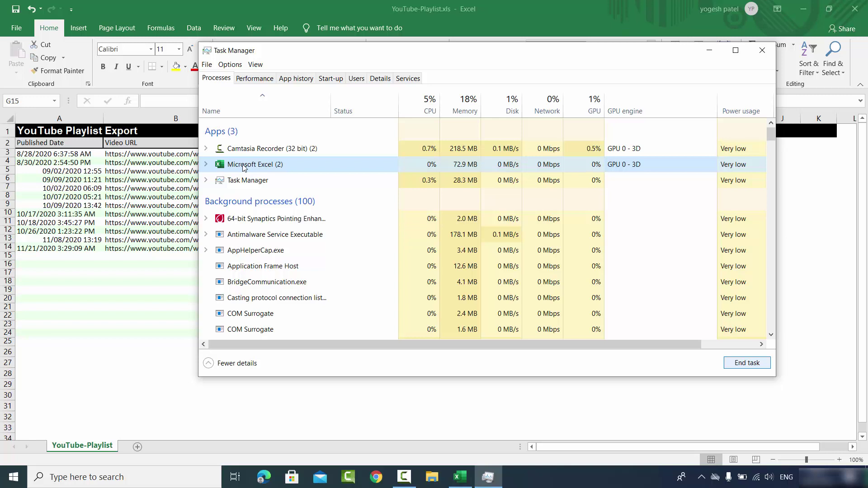
pyautogui.press('Delete')
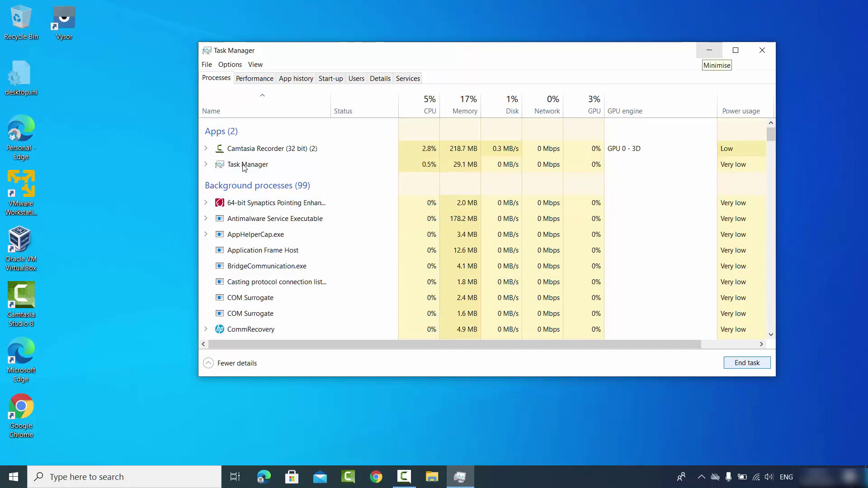
pyautogui.press('super+Down')
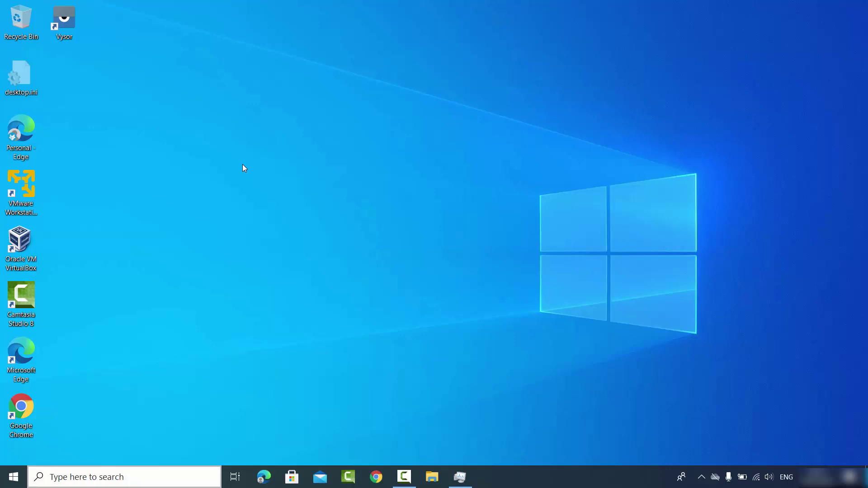
# Launch Excel from Windows search and create a blank Book1 showing the Document Recovery list
pyautogui.press('super+s')
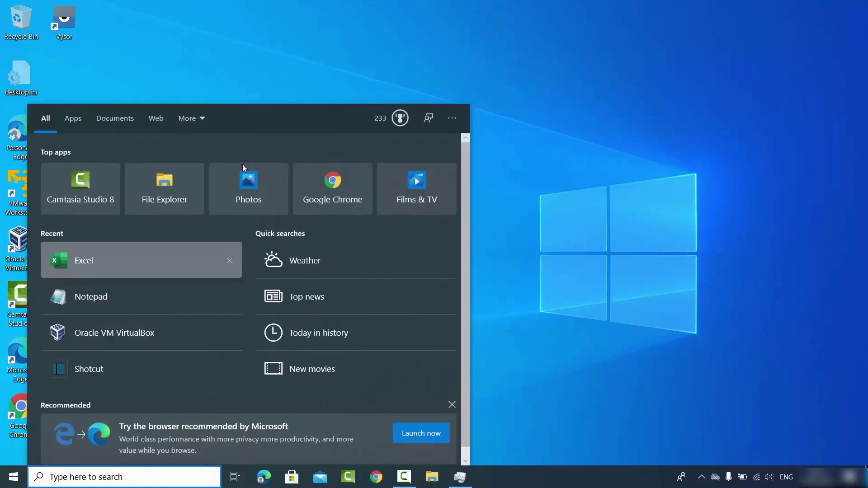
pyautogui.press('Return')
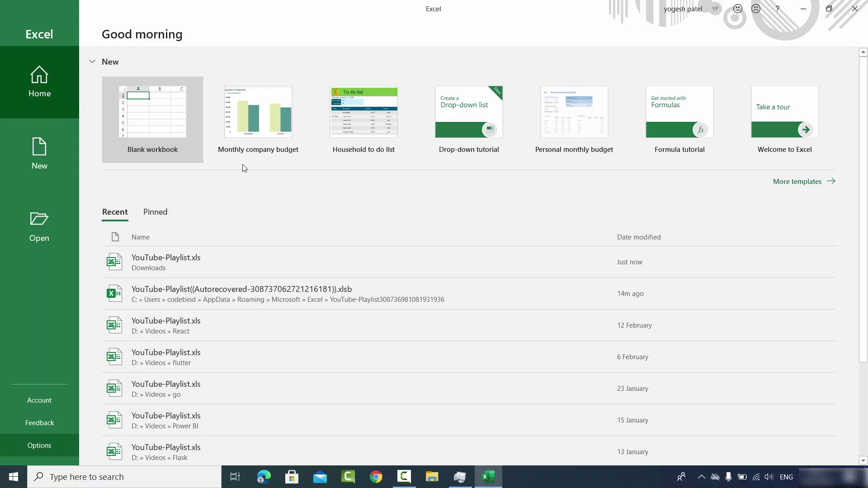
pyautogui.press('Return')
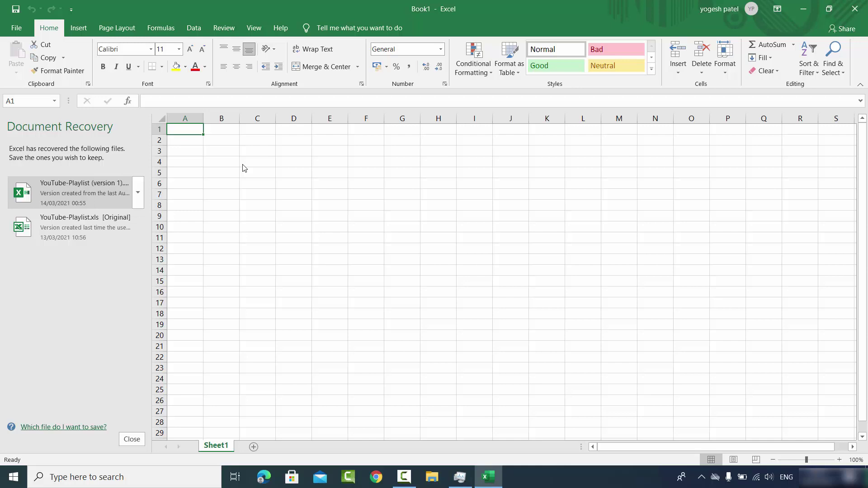
# Open the recovered YouTube-Playlist (version 1) and start a Save As > Browse
pyautogui.press('Return')
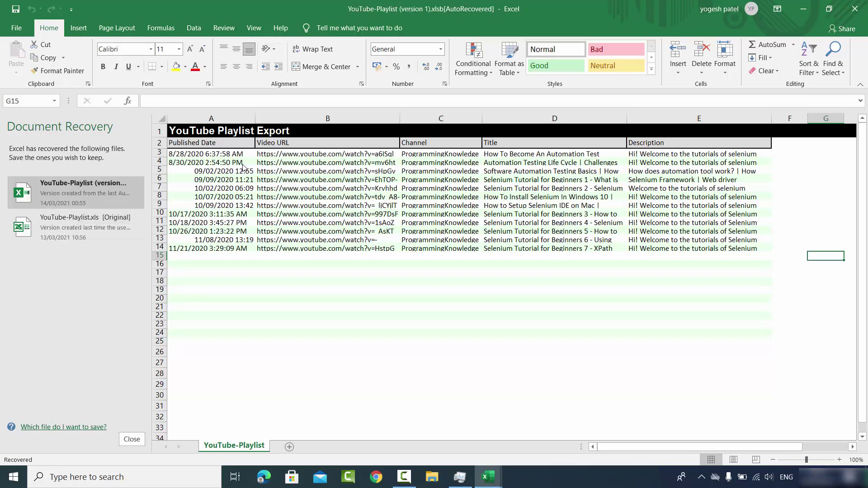
pyautogui.hotkey('alt', 'f')
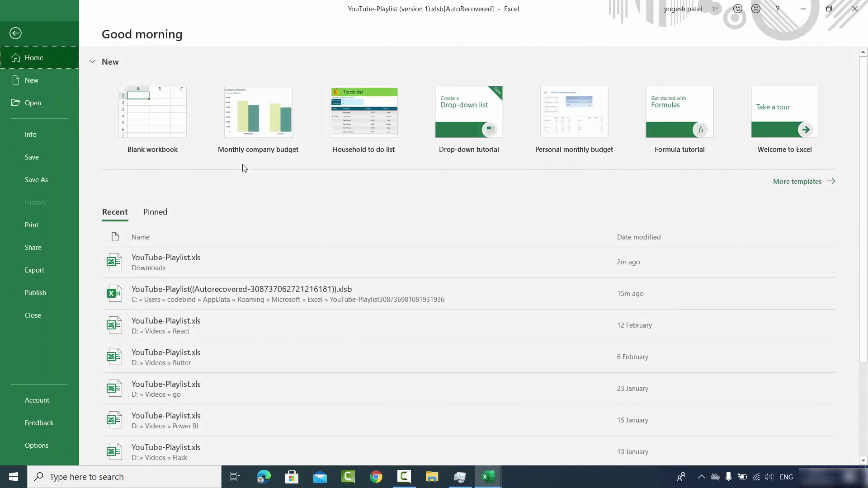
pyautogui.press('a')
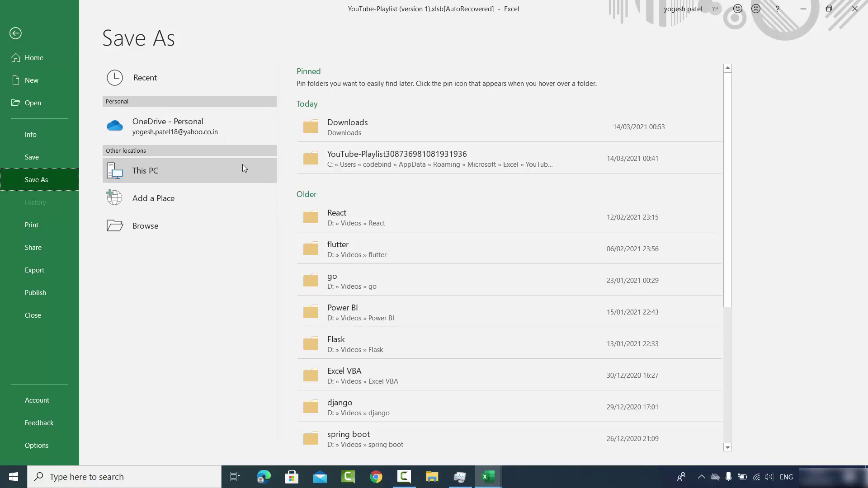
pyautogui.press('o')
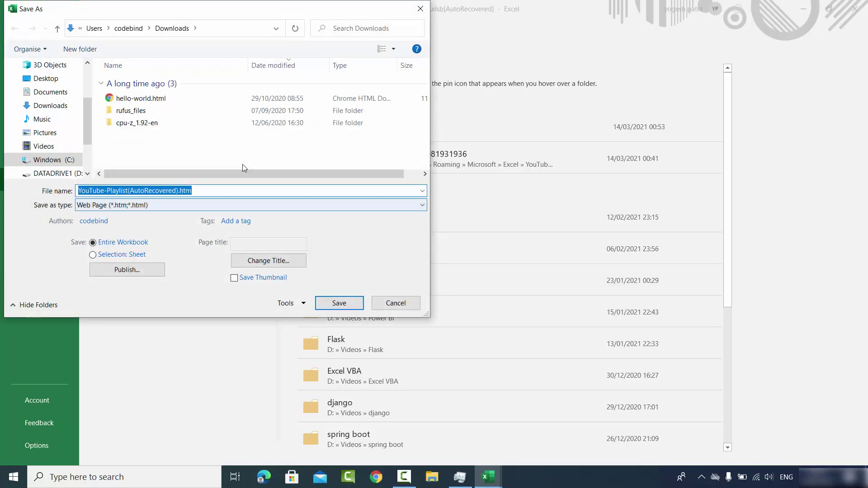
# Cancel the Save As without saving and open Excel Options on the General page
pyautogui.press('End')
pyautogui.press('Escape')
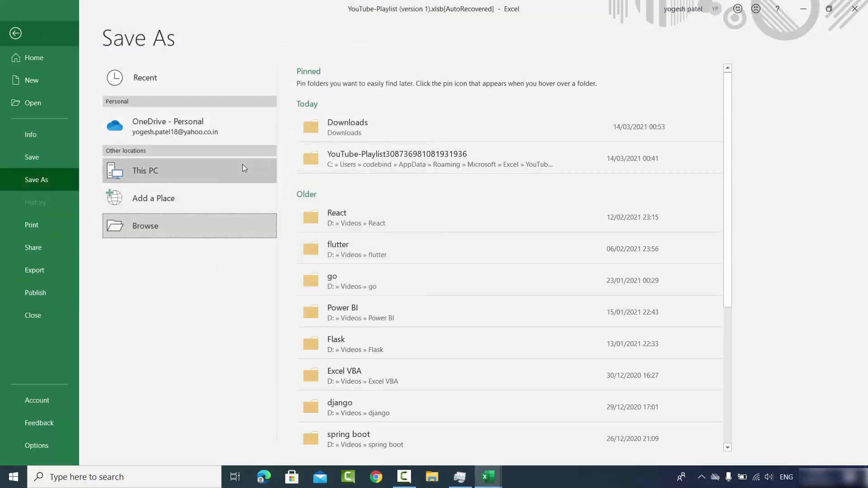
pyautogui.press('Escape')
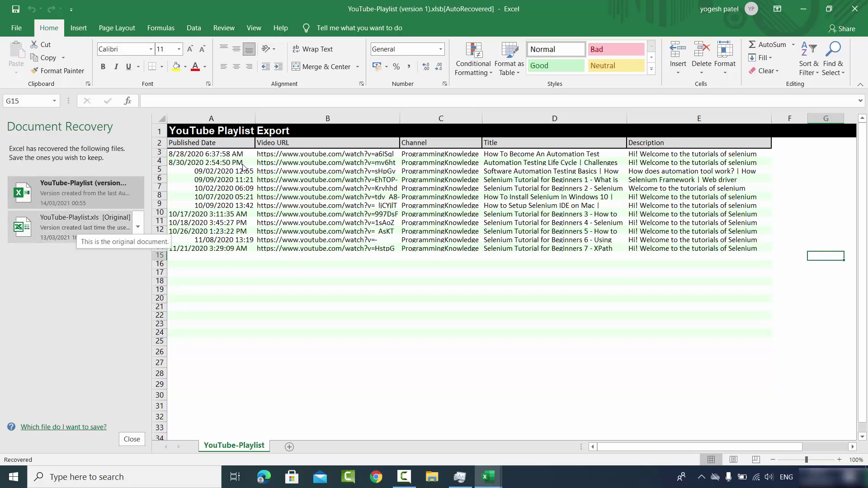
pyautogui.hotkey('alt', 'f')
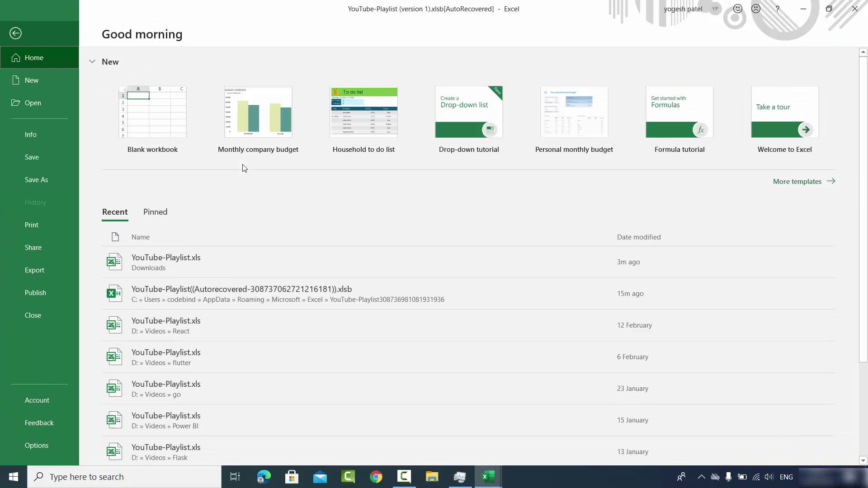
pyautogui.press('t')
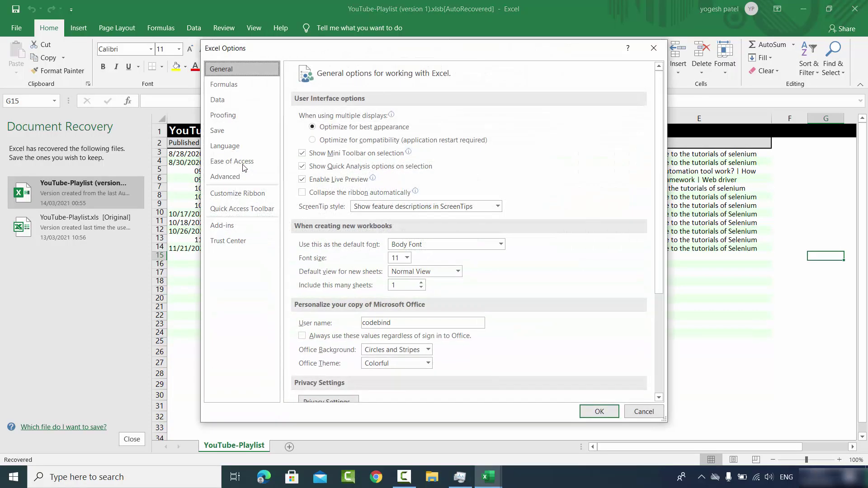
# In Save options, set AutoRecover to every 1 minute and copy the AutoRecover file location path
pyautogui.press('Up')
pyautogui.press('Up')
pyautogui.press('Up')
pyautogui.press('Up')
pyautogui.press('Up')
pyautogui.press('Up')
pyautogui.press('Up')
pyautogui.press('Up')
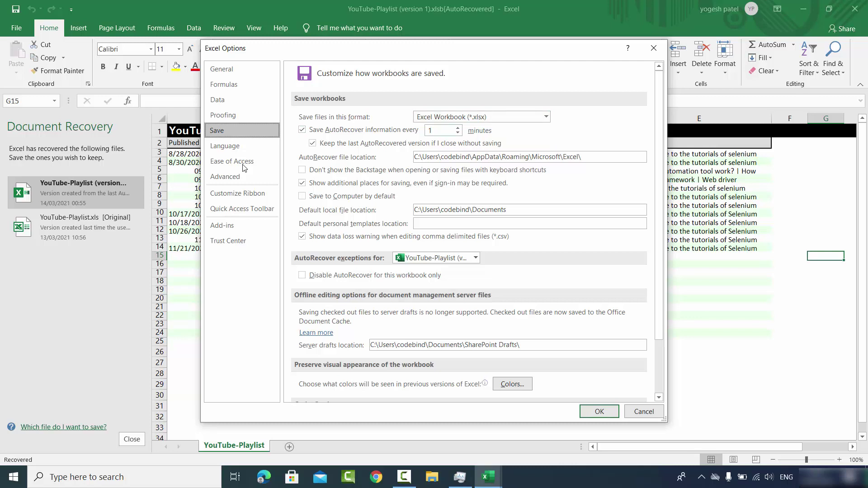
pyautogui.hotkey('alt', 'm')
pyautogui.write('0')
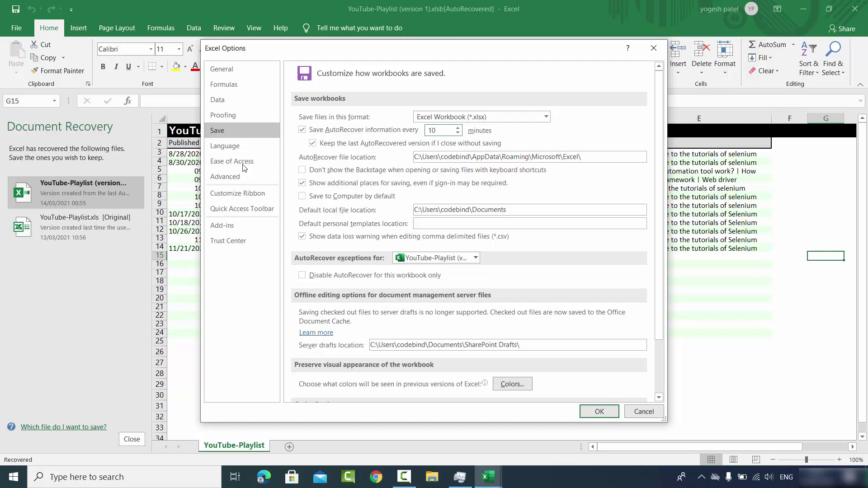
pyautogui.press('BackSpace')
pyautogui.press('Tab')
pyautogui.hotkey('ctrl', 'c')
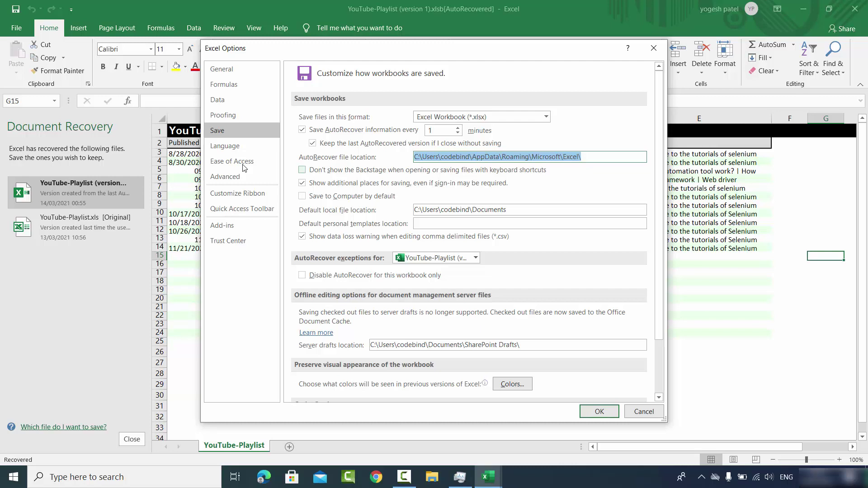
pyautogui.press('End')
# Close Excel Options, end Excel in Task Manager without saving, and open File Explorer on This PC
pyautogui.press('Escape')
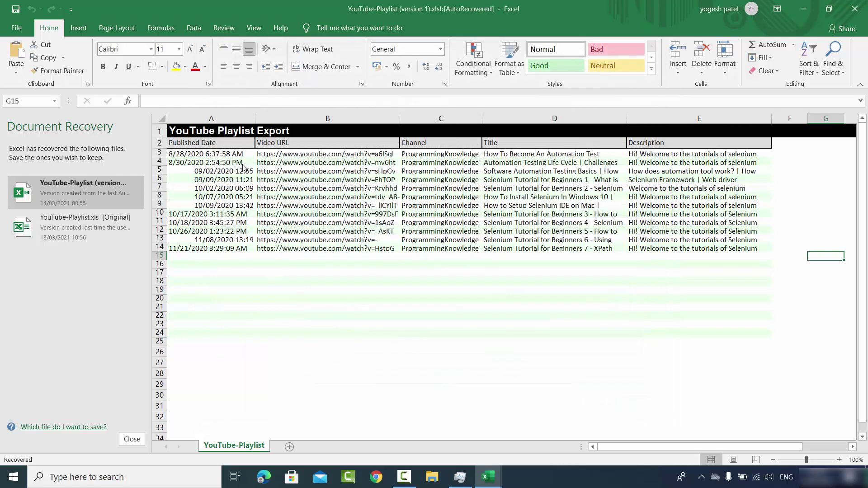
pyautogui.hotkey('alt', 'F4')
pyautogui.hotkey('ctrl', 'shift', 'Escape')
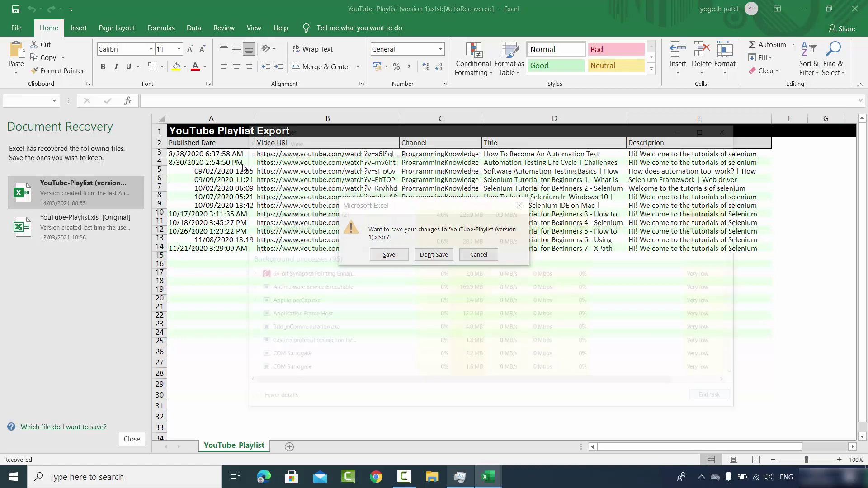
pyautogui.press('Up')
pyautogui.press('Up')
pyautogui.press('Up')
pyautogui.press('Up')
pyautogui.press('Up')
pyautogui.press('Up')
pyautogui.press('Up')
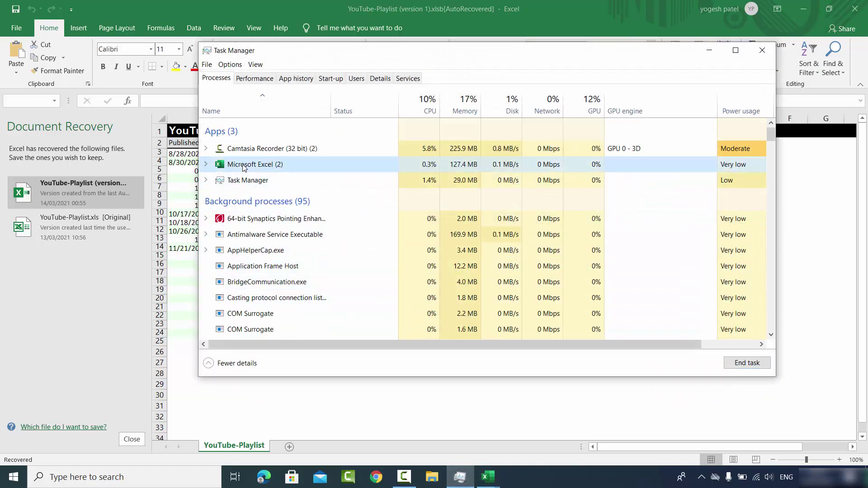
pyautogui.press('Tab')
pyautogui.press('Return')
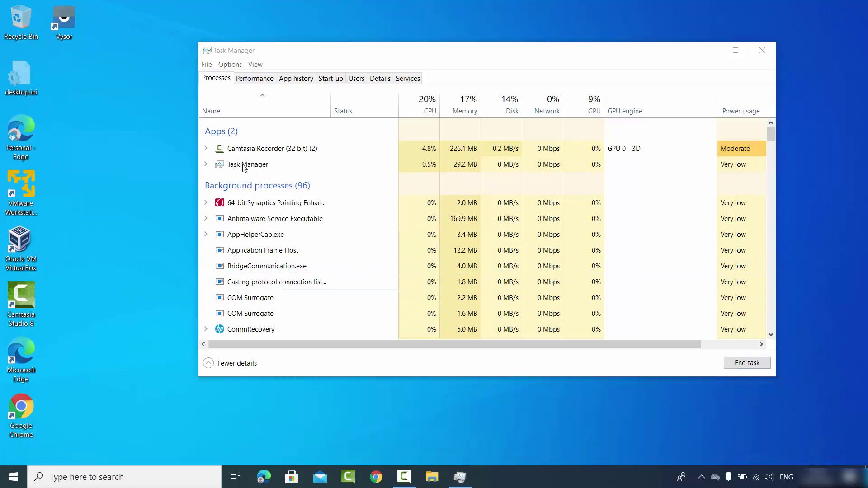
pyautogui.press('super+e')
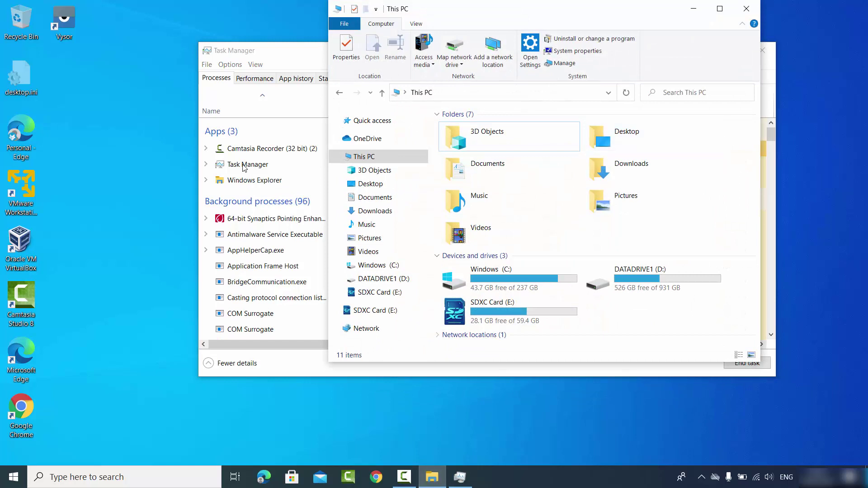
# Maximise File Explorer and go to the pasted Excel AutoRecover folder path
pyautogui.press('super+Up')
pyautogui.hotkey('alt', 'd')
pyautogui.hotkey('ctrl', 'v')
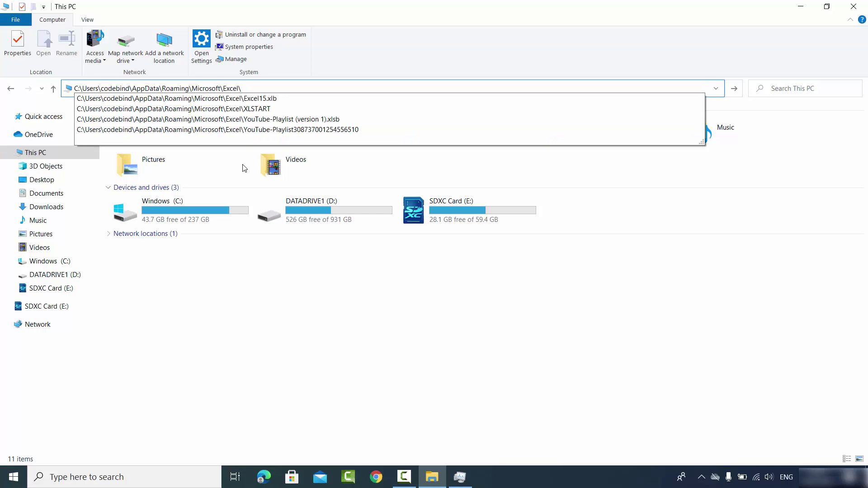
pyautogui.press('Down')
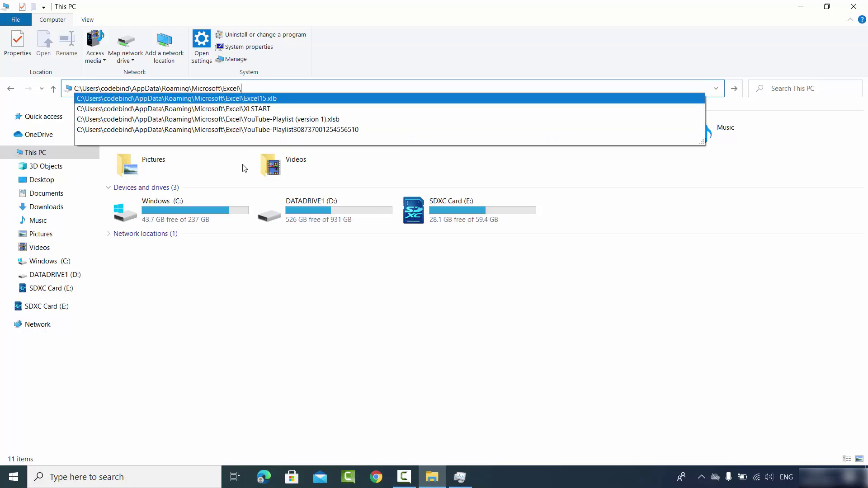
pyautogui.press('Return')
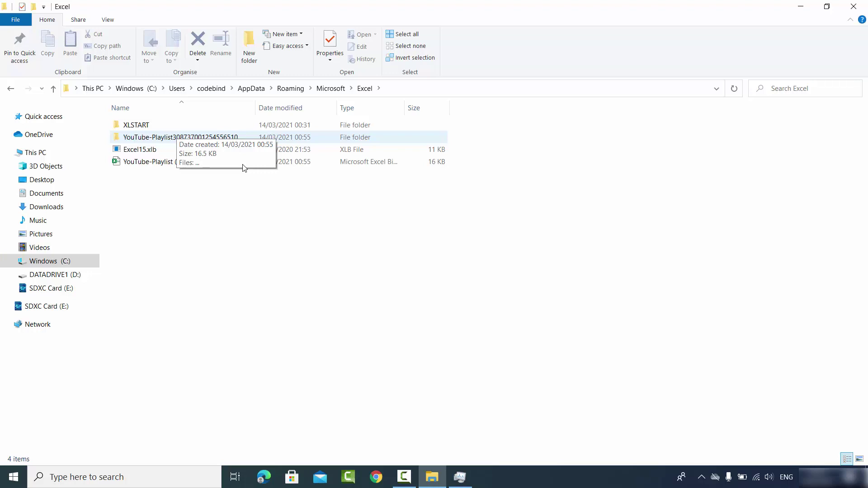
pyautogui.press('Return')
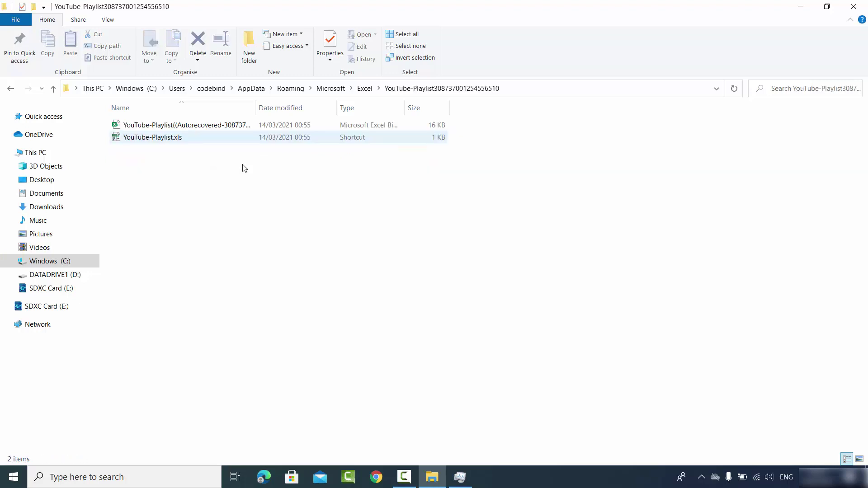
pyautogui.press('Up')
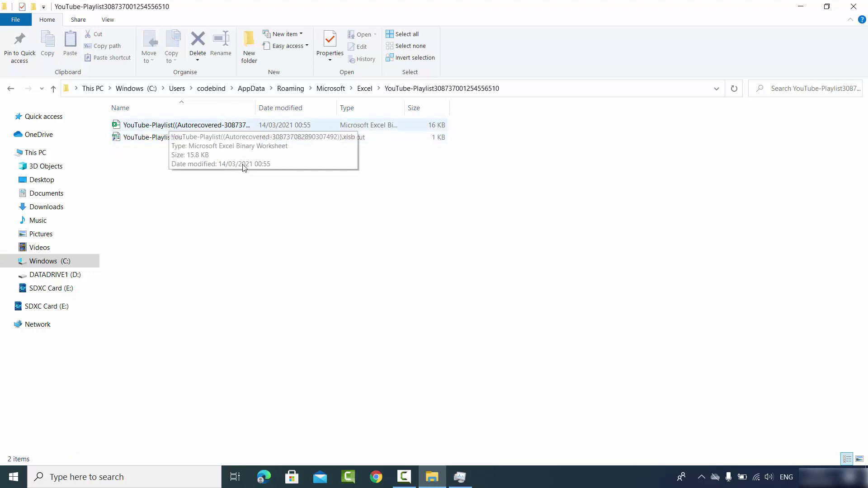
pyautogui.press('space')
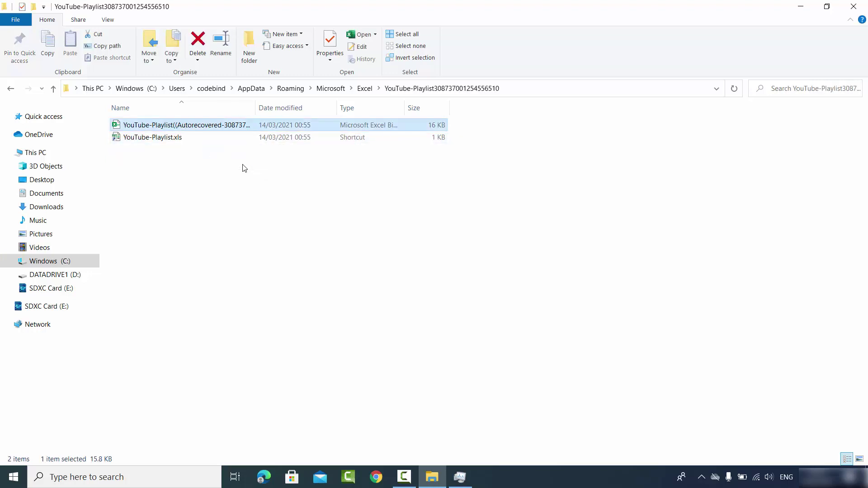
# Open the autorecovered YouTube-Playlist .xlsb with Excel via Open with, showing it read-only
pyautogui.hotkey('shift', 'F10')
pyautogui.press('Down')
pyautogui.press('Down')
pyautogui.press('Down')
pyautogui.press('Down')
pyautogui.press('Down')
pyautogui.press('Down')
pyautogui.press('Down')
pyautogui.press('Down')
pyautogui.press('Down')
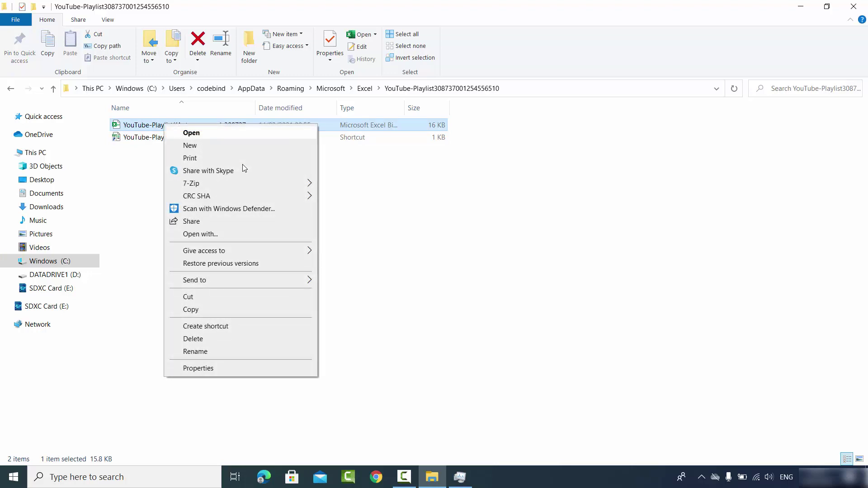
pyautogui.press('Up')
pyautogui.press('Down')
pyautogui.press('Return')
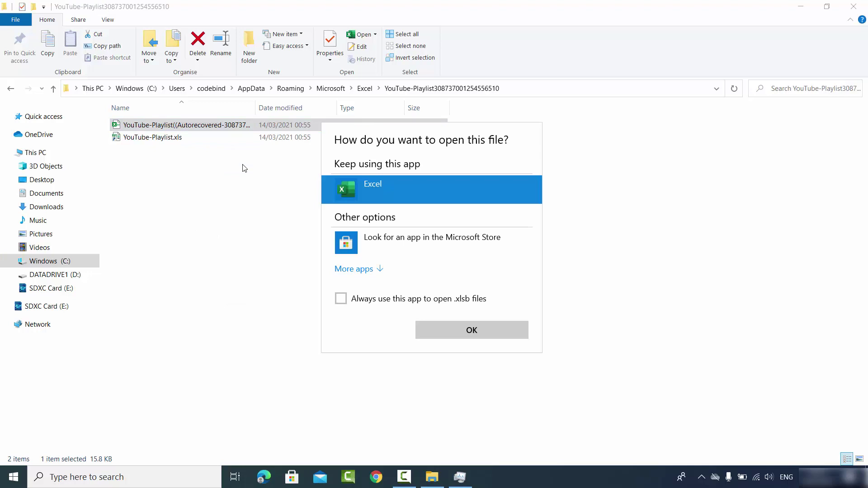
pyautogui.press('Tab')
pyautogui.press('Tab')
pyautogui.press('Return')
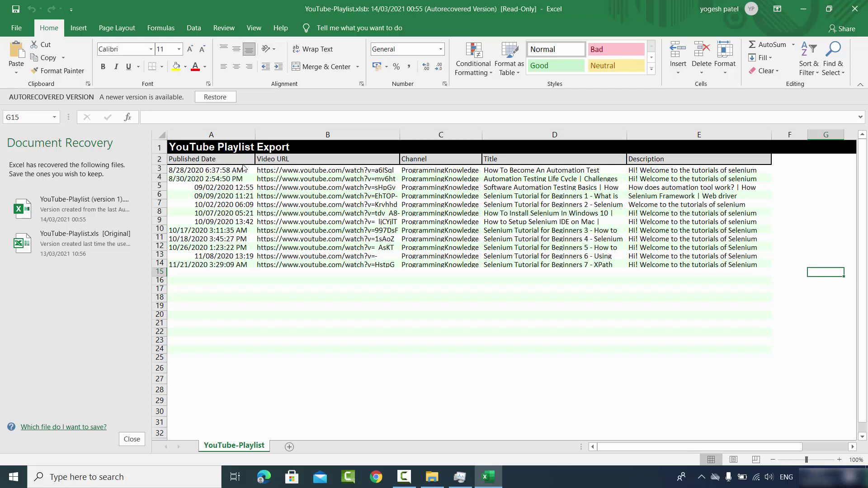
# Accept the read-only warning and save the workbook as YouTube-Playlist.xlsx in Downloads
pyautogui.hotkey('alt', 'f')
pyautogui.hotkey('ctrl', 's')
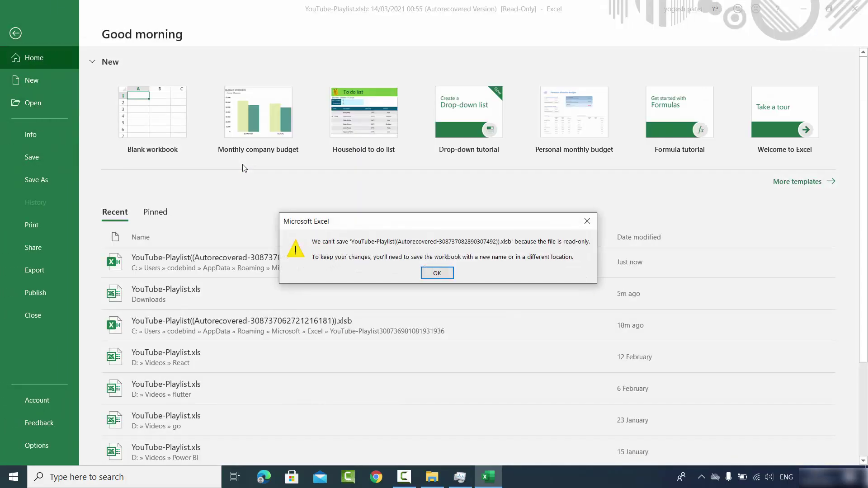
pyautogui.press('Return')
pyautogui.press('Down')
pyautogui.press('Down')
pyautogui.press('Return')
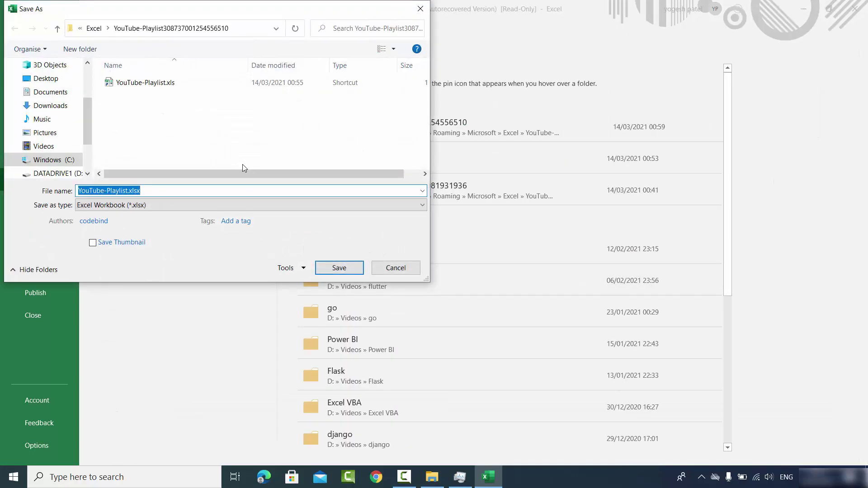
pyautogui.hotkey('shift', 'Tab')
pyautogui.press('Up')
pyautogui.press('Up')
pyautogui.press('Up')
pyautogui.press('Up')
pyautogui.press('Tab')
pyautogui.press('Tab')
pyautogui.press('Tab')
pyautogui.press('Tab')
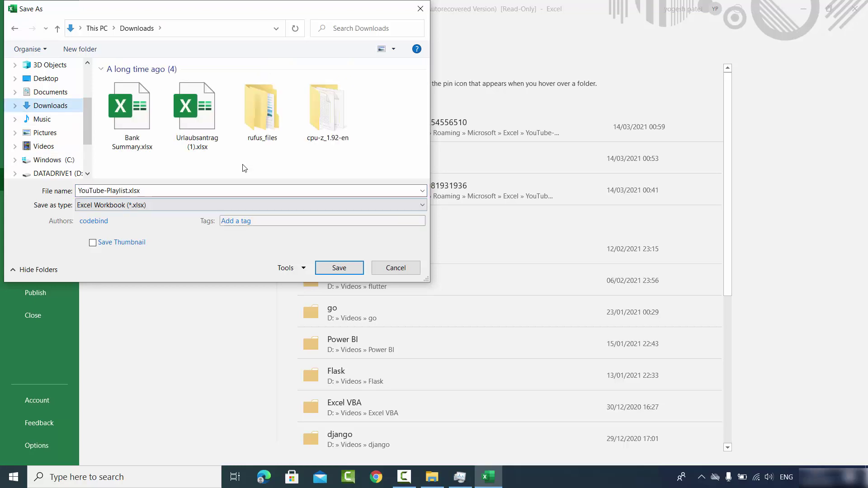
pyautogui.press('Return')
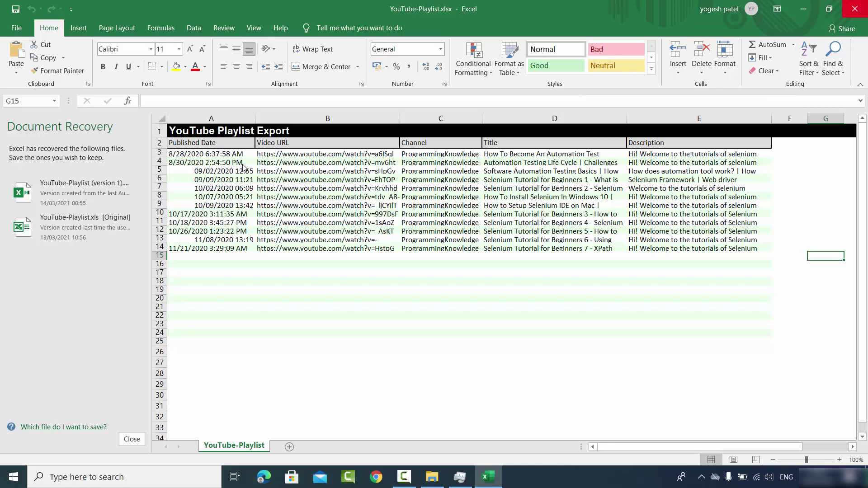
# Close Excel discarding leftover recovery files, then delete YouTube-Playlist.xlsx from Downloads
pyautogui.click(855, 9)
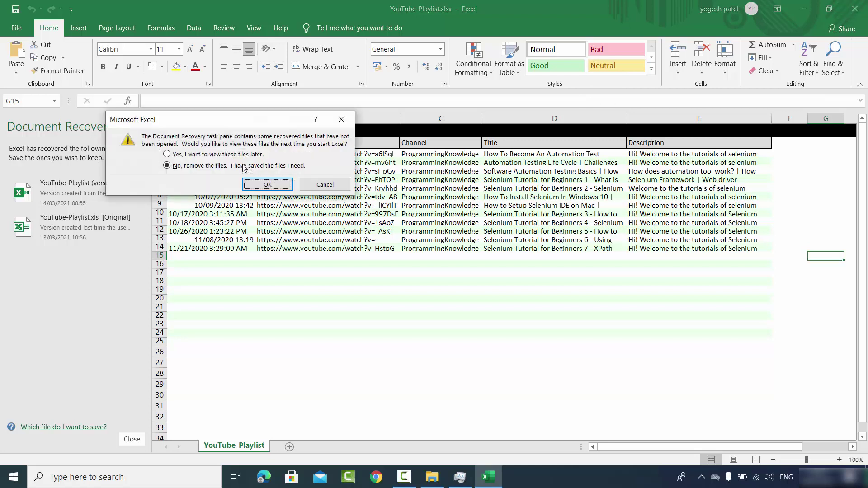
pyautogui.press('Return')
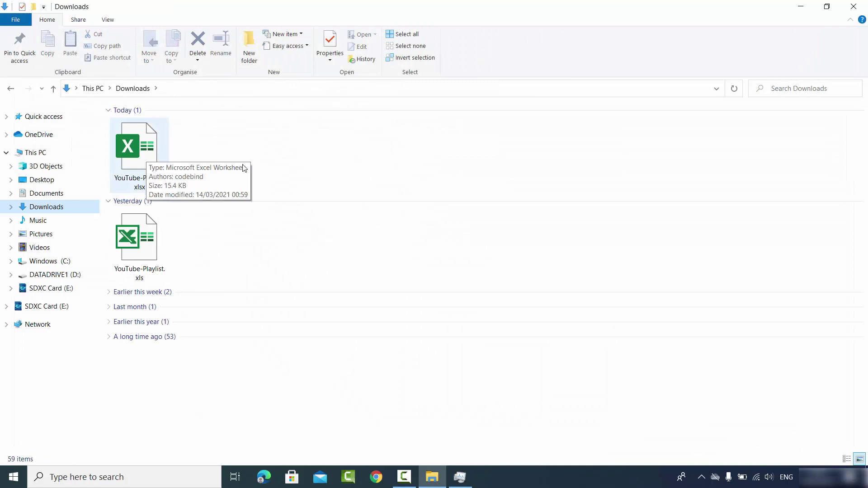
pyautogui.hotkey('shift', 'F10')
pyautogui.press('Up')
pyautogui.press('Up')
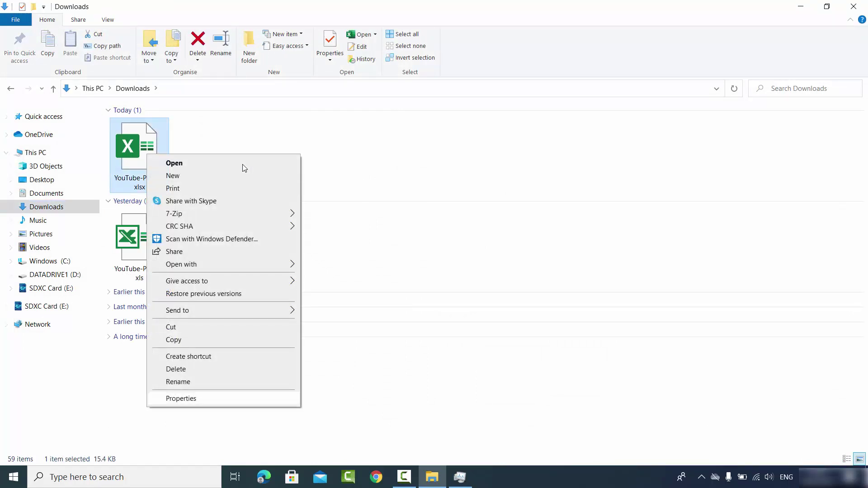
pyautogui.press('Up')
pyautogui.press('Return')
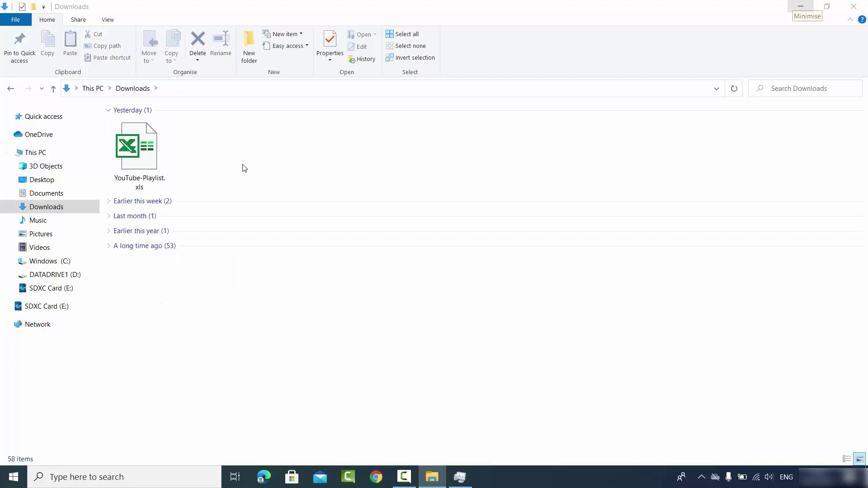
# Minimise Downloads, close Task Manager, and open the Recycle Bin from the desktop
pyautogui.click(801, 6)
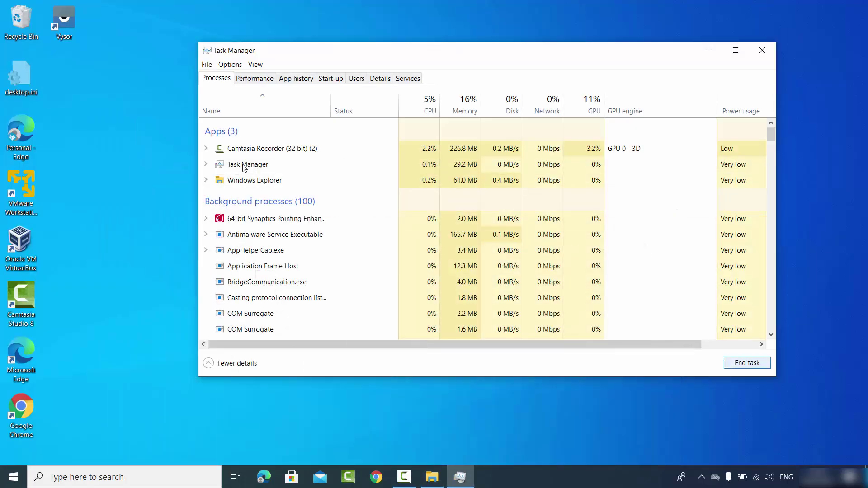
pyautogui.hotkey('alt', 'F4')
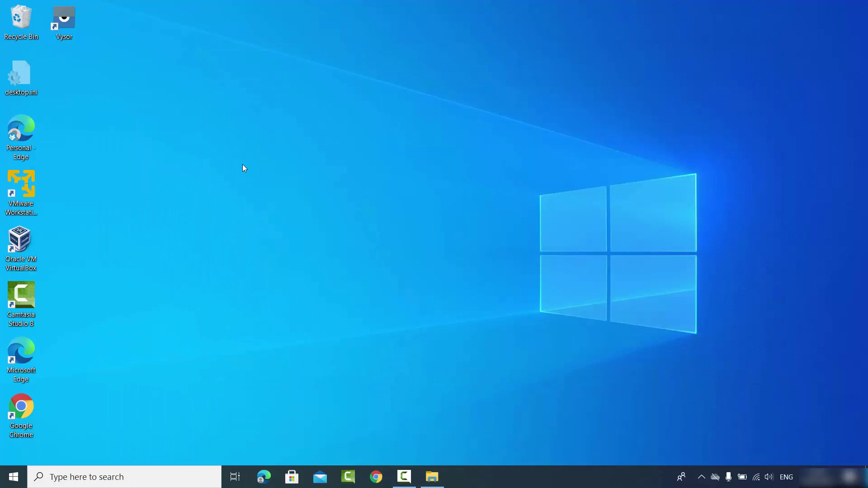
pyautogui.press('Down')
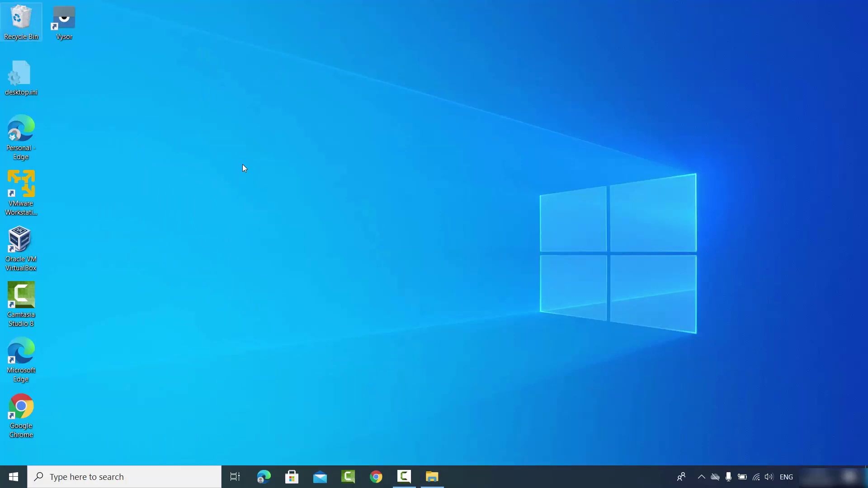
pyautogui.press('Return')
# Restore YouTube-Playlist.xlsx from the Recycle Bin, confirm it appears in Downloads, then minimise
pyautogui.press('Down')
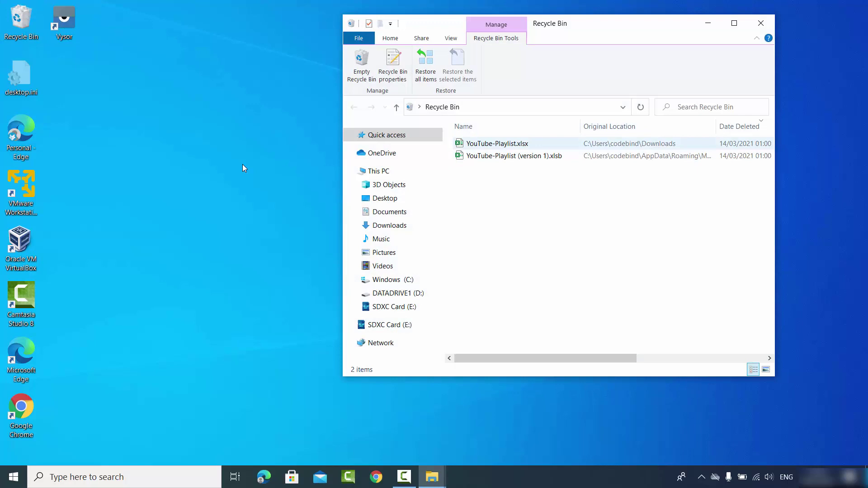
pyautogui.hotkey('shift', 'F10')
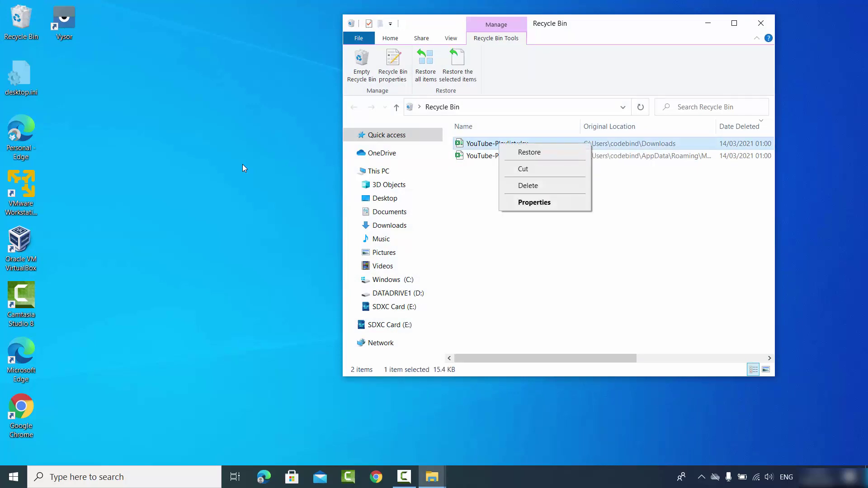
pyautogui.press('Return')
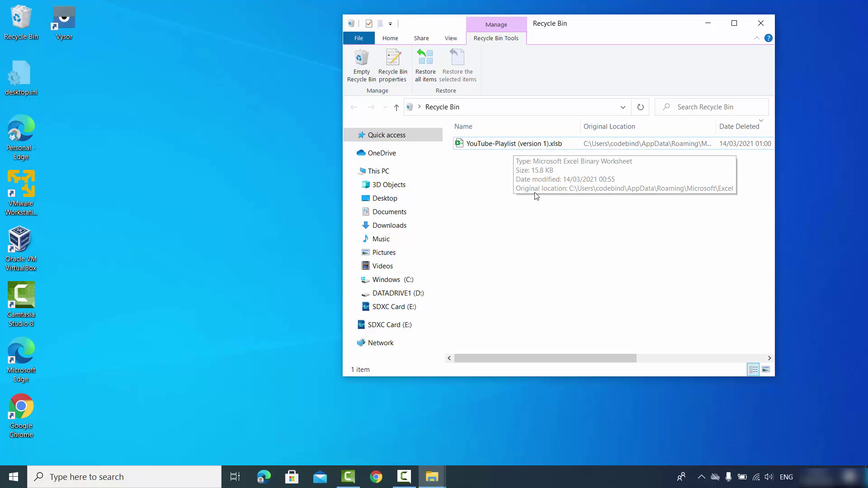
pyautogui.click(407, 228)
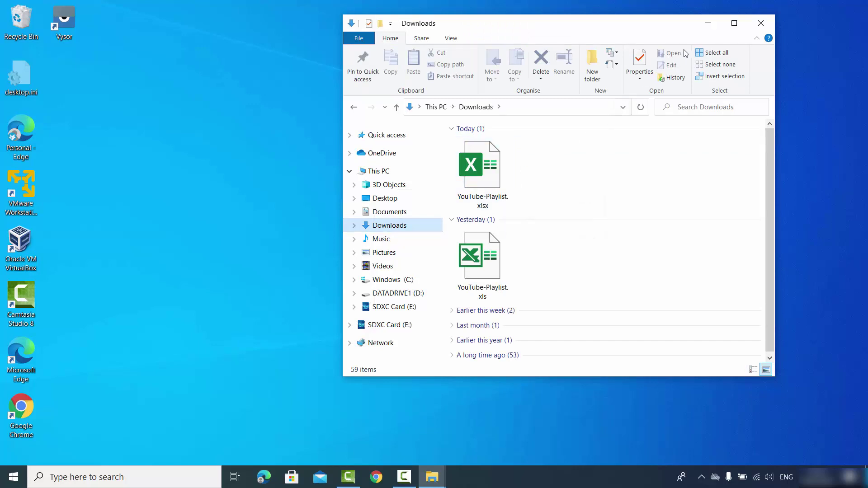
pyautogui.click(701, 28)
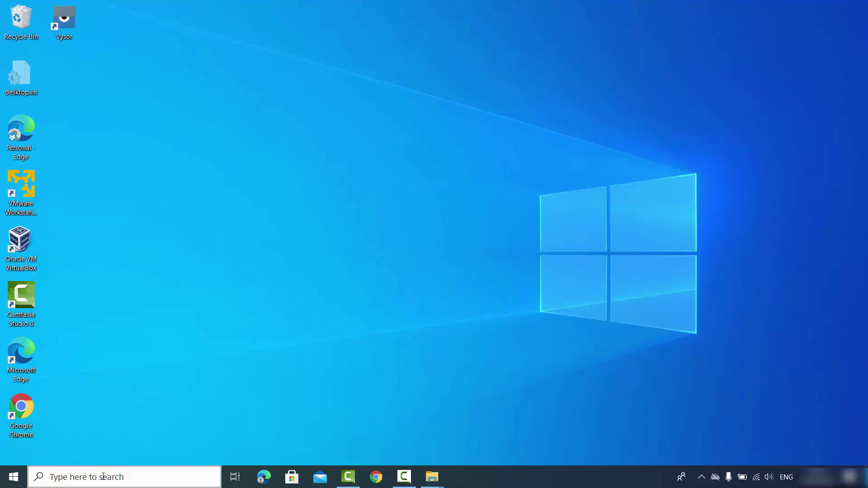
# Run %temp% from the Win+X Run dialog and maximise the resulting Temp folder window
pyautogui.rightClick(14, 477)
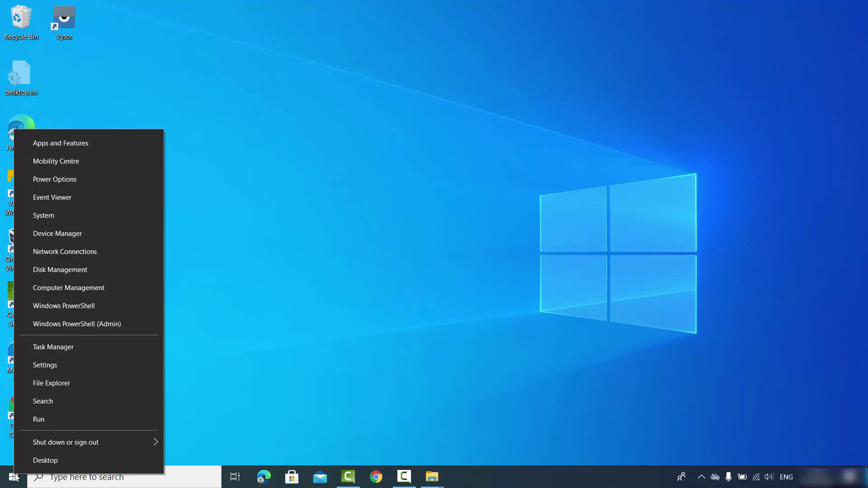
pyautogui.click(47, 422)
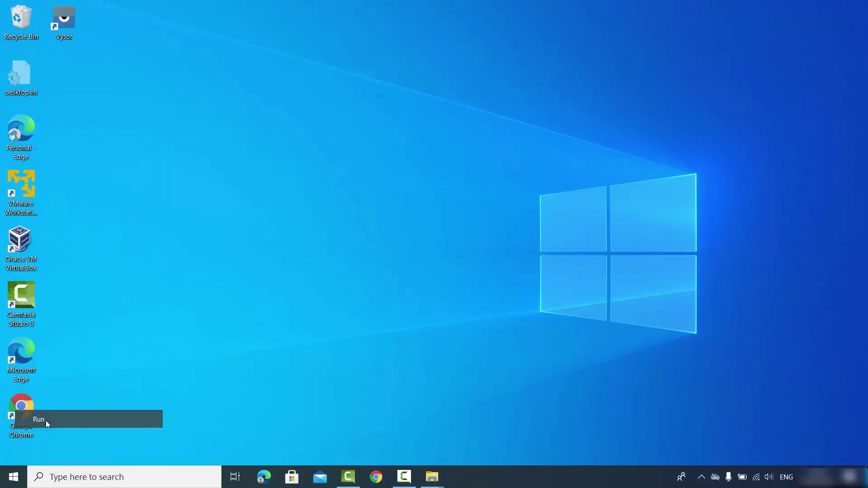
pyautogui.click(50, 409)
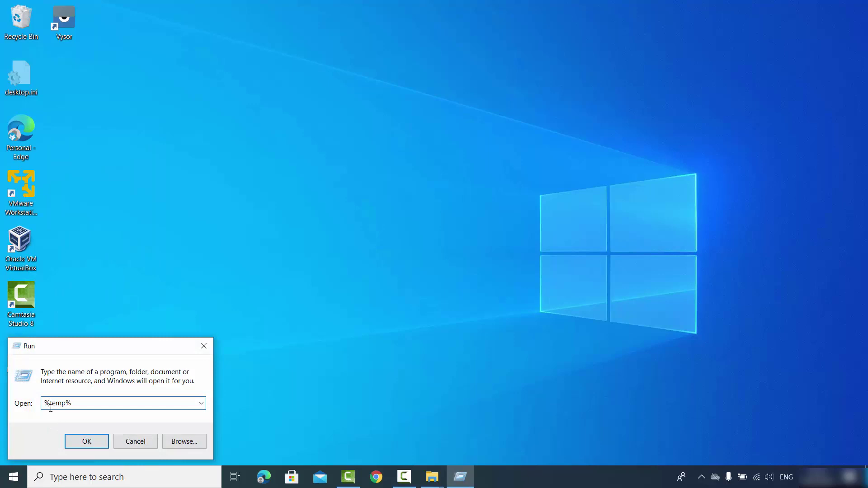
pyautogui.moveTo(49, 404); pyautogui.dragTo(43, 404)
pyautogui.click(72, 403)
pyautogui.click(81, 442)
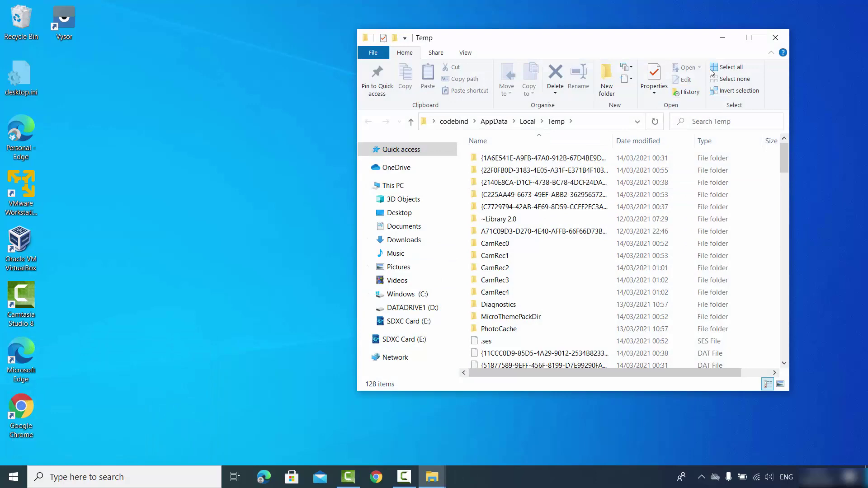
pyautogui.click(749, 38)
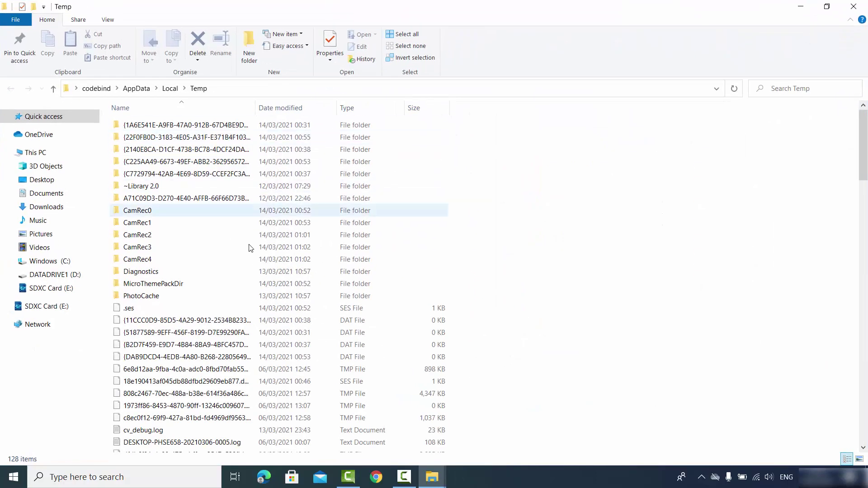
# Filter the Temp folder's Date modified column to Today, showing 20 items, then minimise the window
pyautogui.click(335, 109)
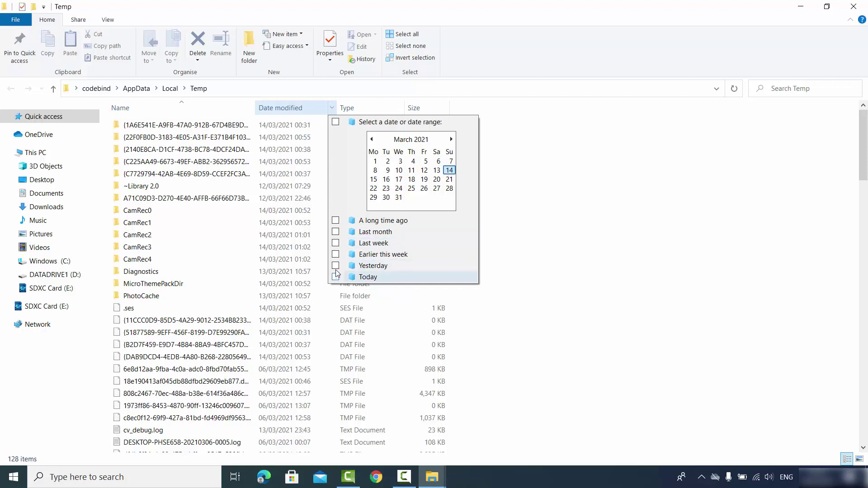
pyautogui.click(336, 276)
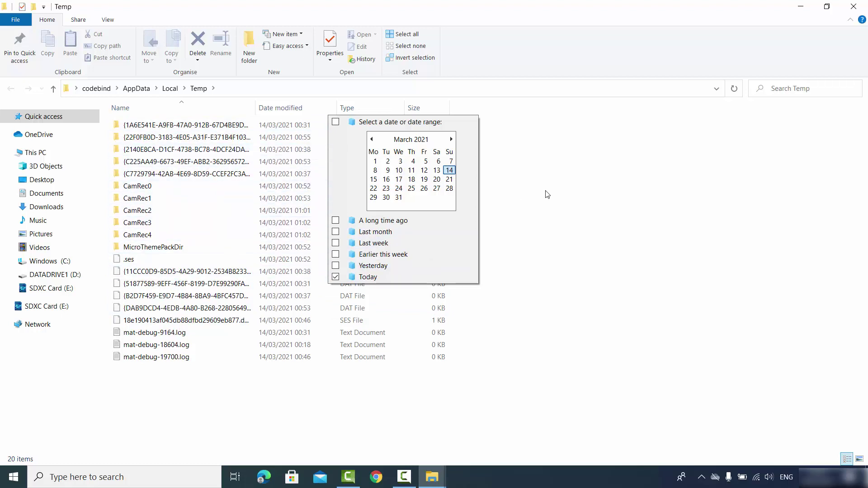
pyautogui.click(568, 190)
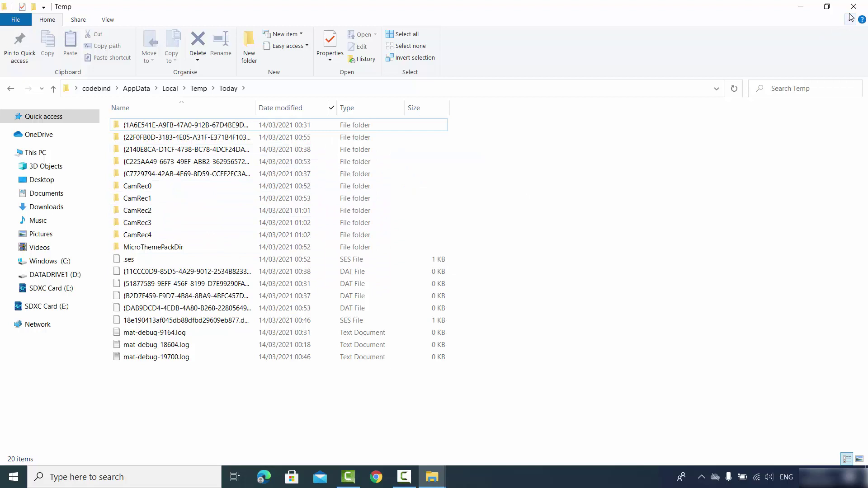
pyautogui.click(807, 13)
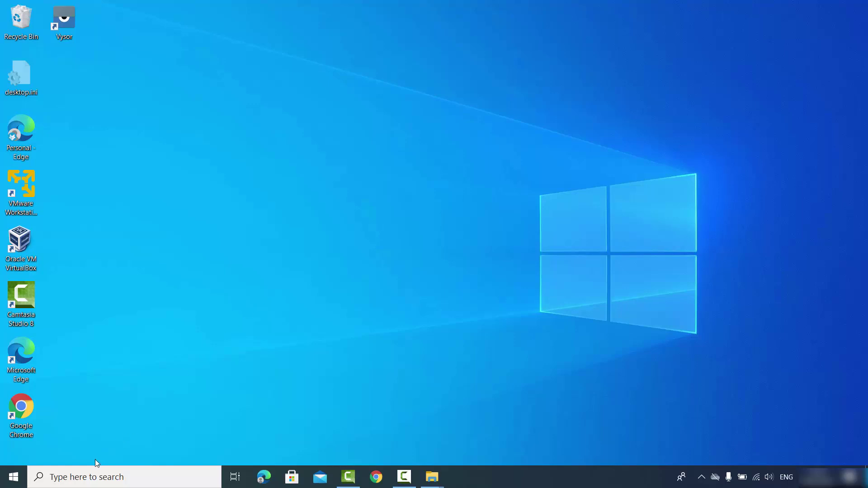
# Run %Appdata% from the Win+X Run dialog to open the Roaming folder
pyautogui.rightClick(15, 478)
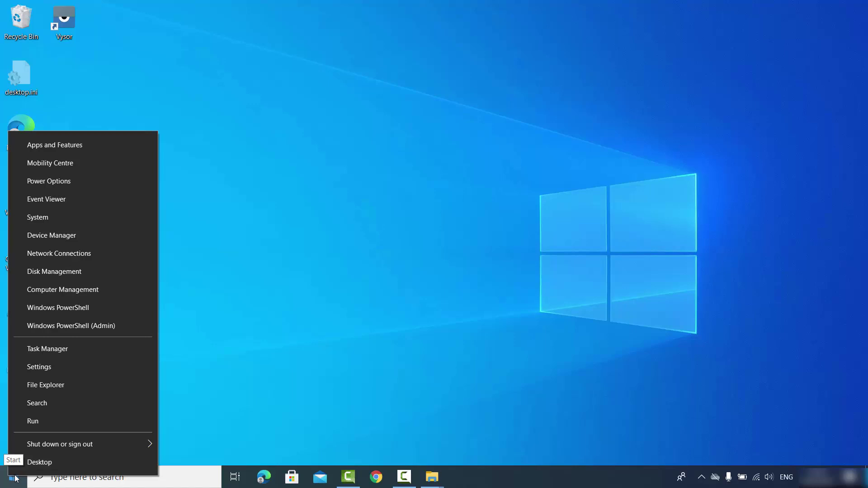
pyautogui.click(31, 425)
pyautogui.click(65, 406)
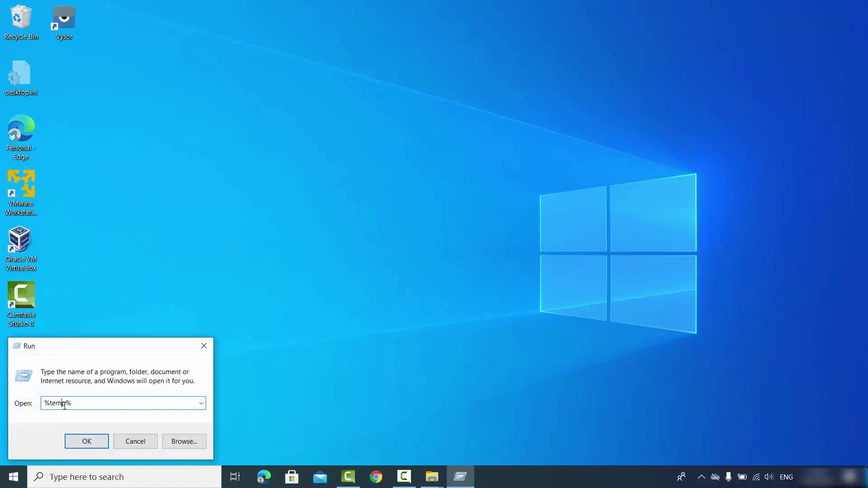
pyautogui.press('BackSpace')
pyautogui.press('BackSpace')
pyautogui.press('BackSpace')
pyautogui.press('BackSpace')
pyautogui.write('app')
pyautogui.press('BackSpace')
pyautogui.press('BackSpace')
pyautogui.press('BackSpace')
pyautogui.write('Appdata')
pyautogui.press('Return')
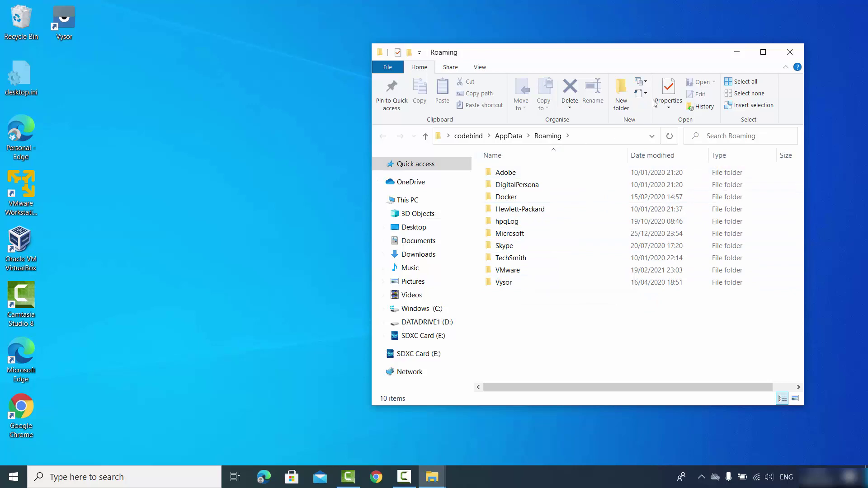
# Maximise the window and go into Microsoft > Excel > the YouTube-Playlist AutoRecover folder
pyautogui.click(764, 54)
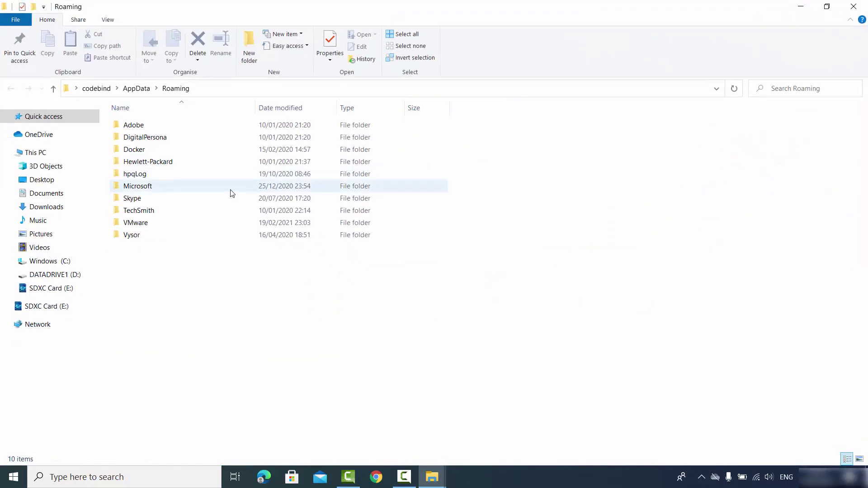
pyautogui.doubleClick(151, 189)
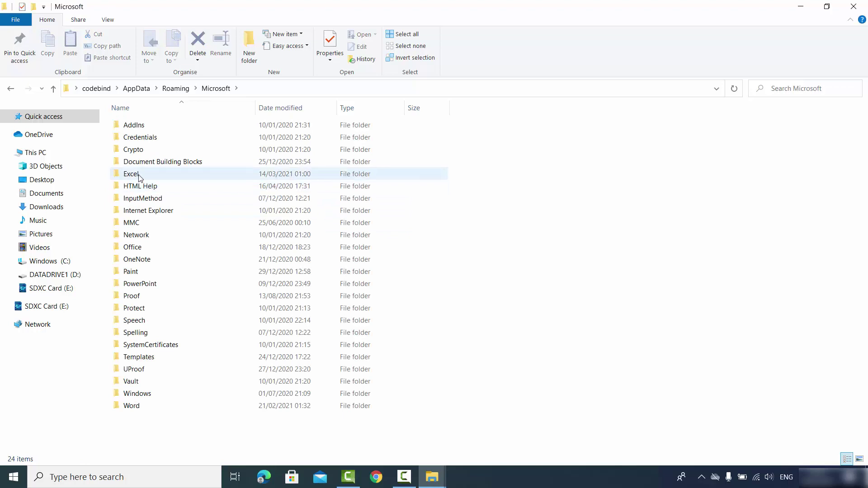
pyautogui.doubleClick(139, 175)
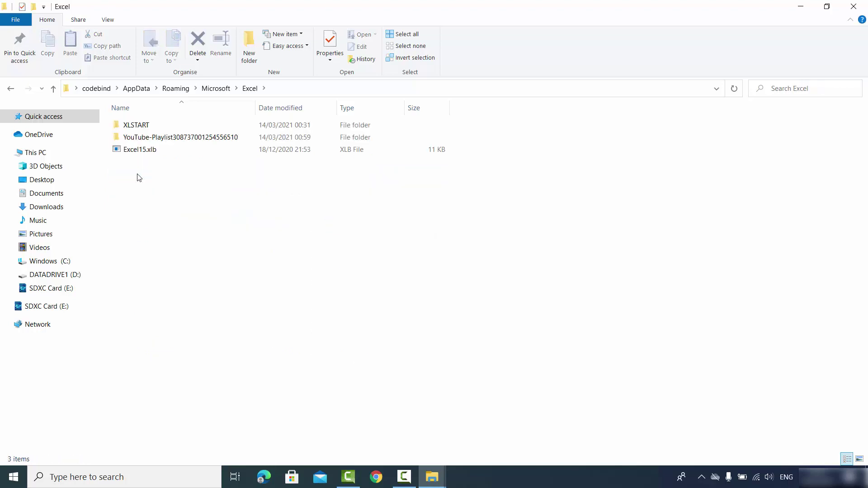
pyautogui.moveTo(190, 139)
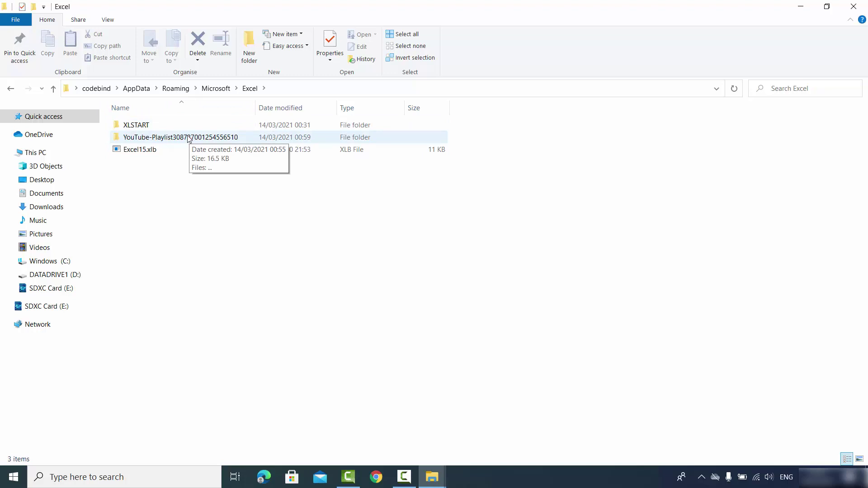
pyautogui.doubleClick(189, 138)
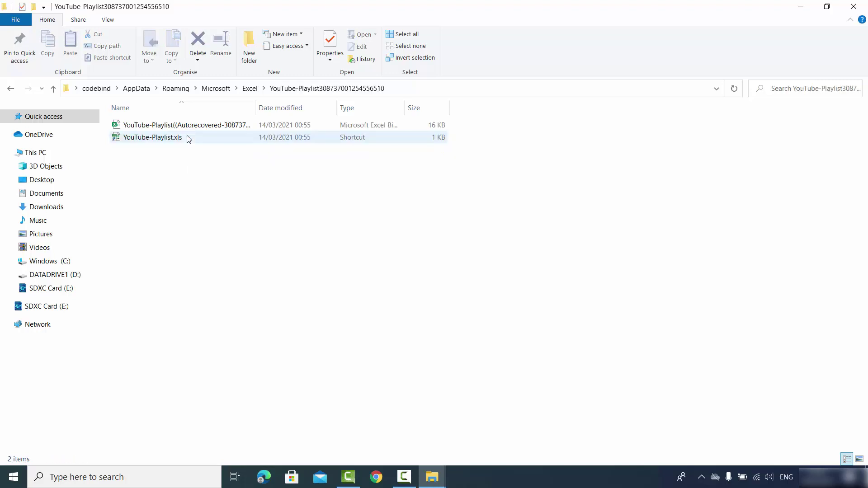